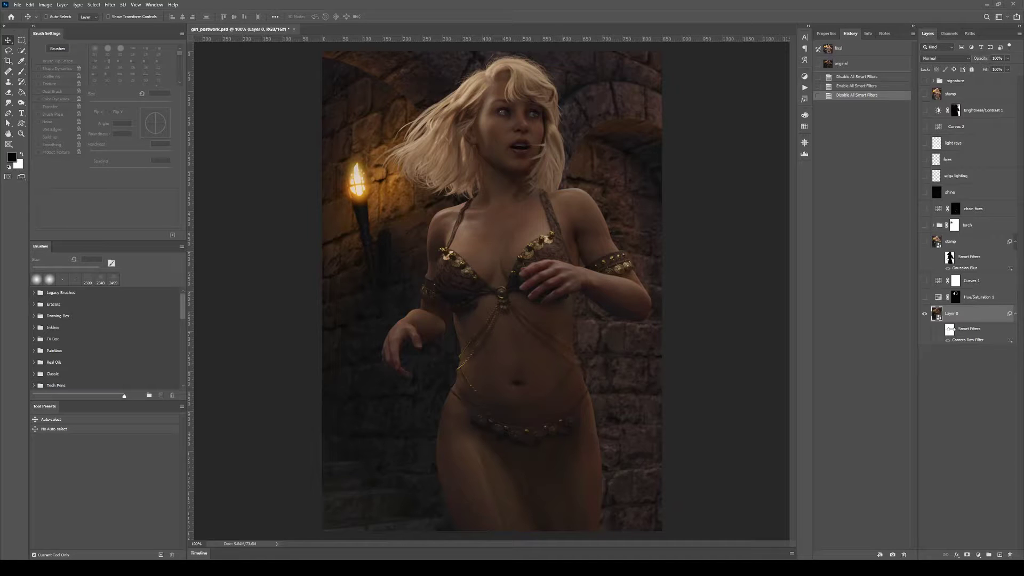
- Enable Layer 0's Camera Raw smart filter and show the Hue/Saturation 1 layer, comparing the image with and without that adjustment
click(940, 331)
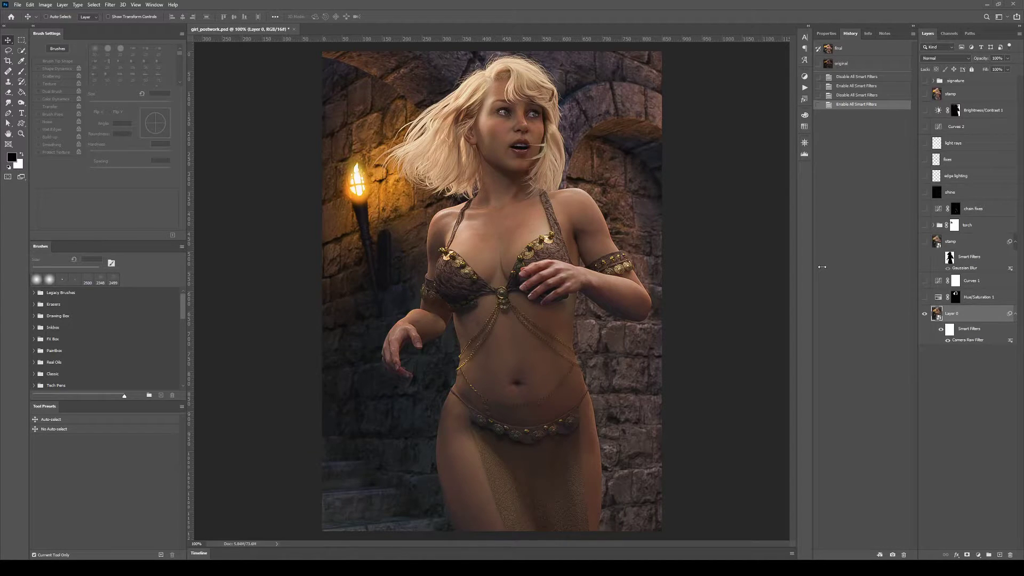
click(925, 298)
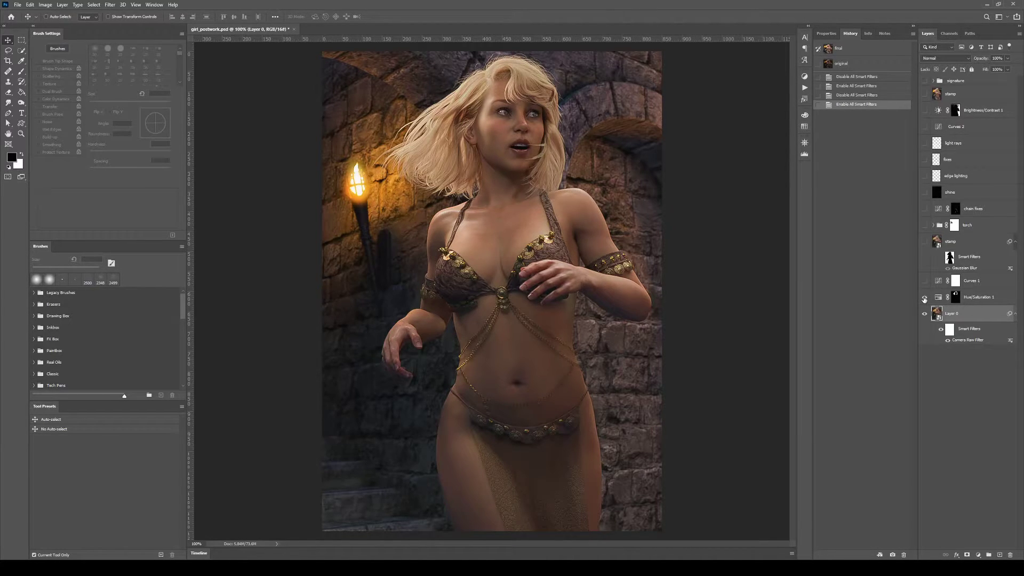
click(925, 298)
click(925, 298)
- Show the Curves 1 adjustment layer, switching its visibility to compare the image with and without it
click(924, 282)
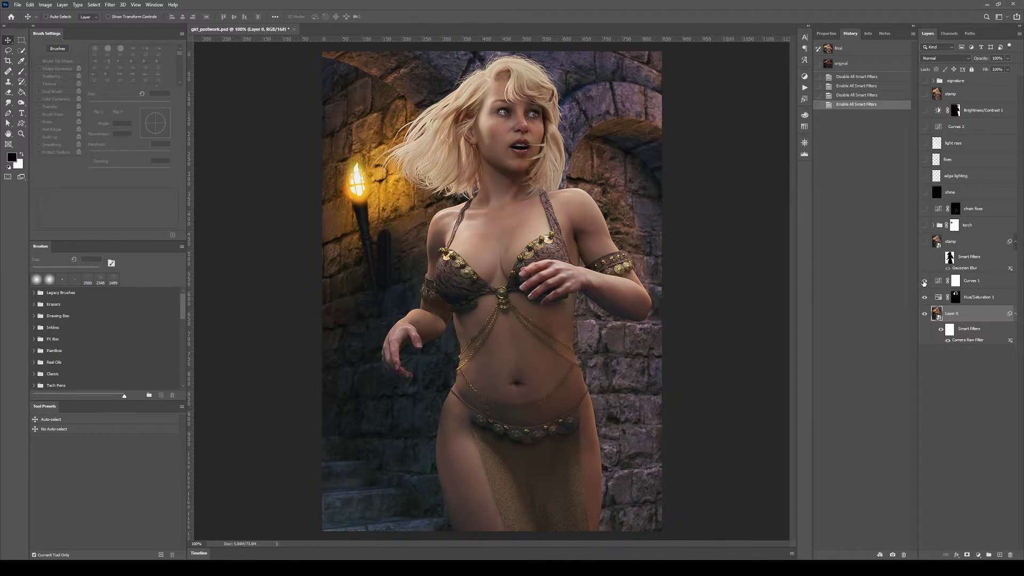
click(925, 282)
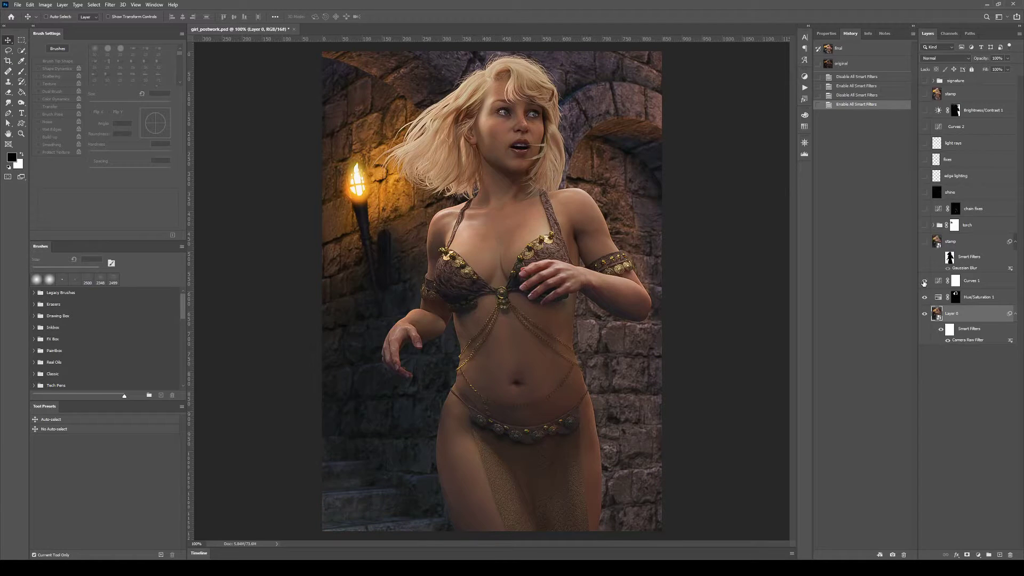
click(925, 282)
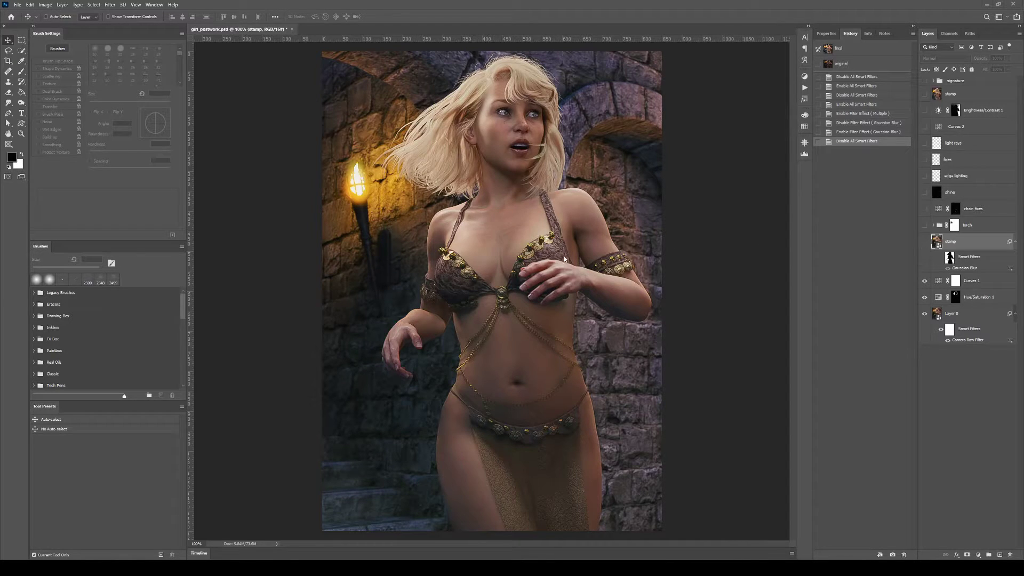
- Show the stamp layer above Curves 1 and enable its Gaussian Blur smart filter, comparing the background with and without the blur
click(926, 244)
click(926, 244)
click(925, 244)
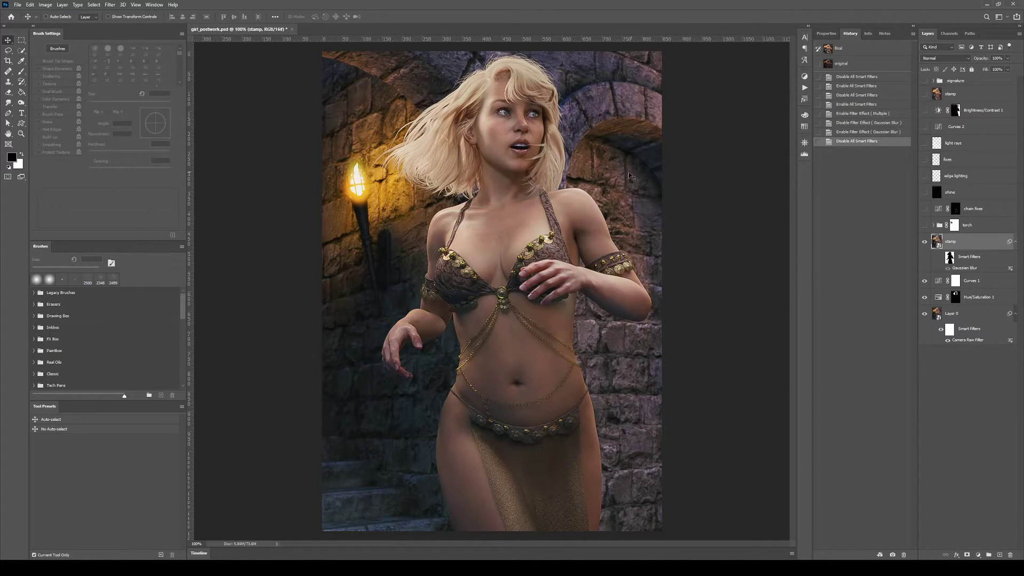
click(941, 260)
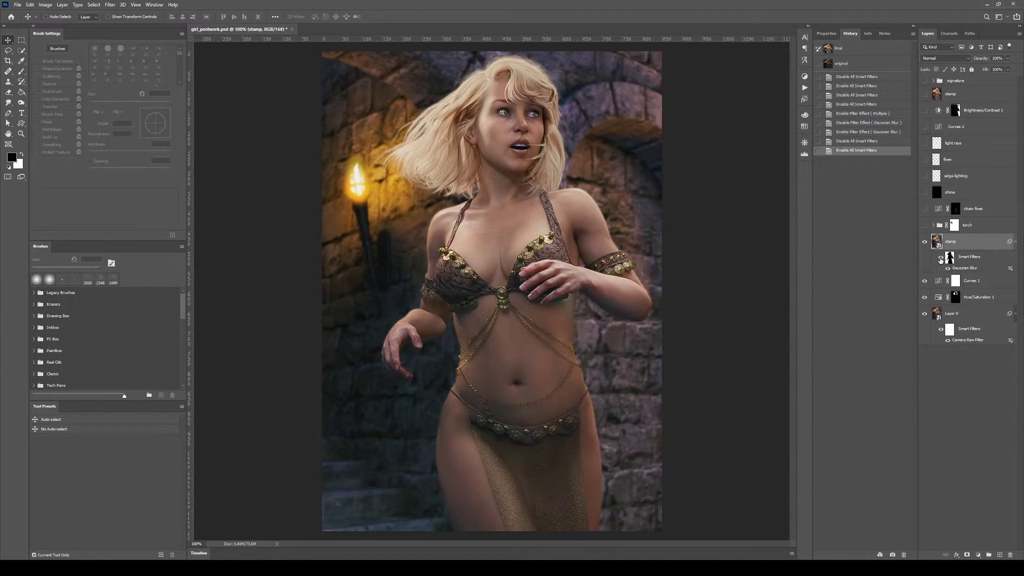
click(941, 260)
click(941, 259)
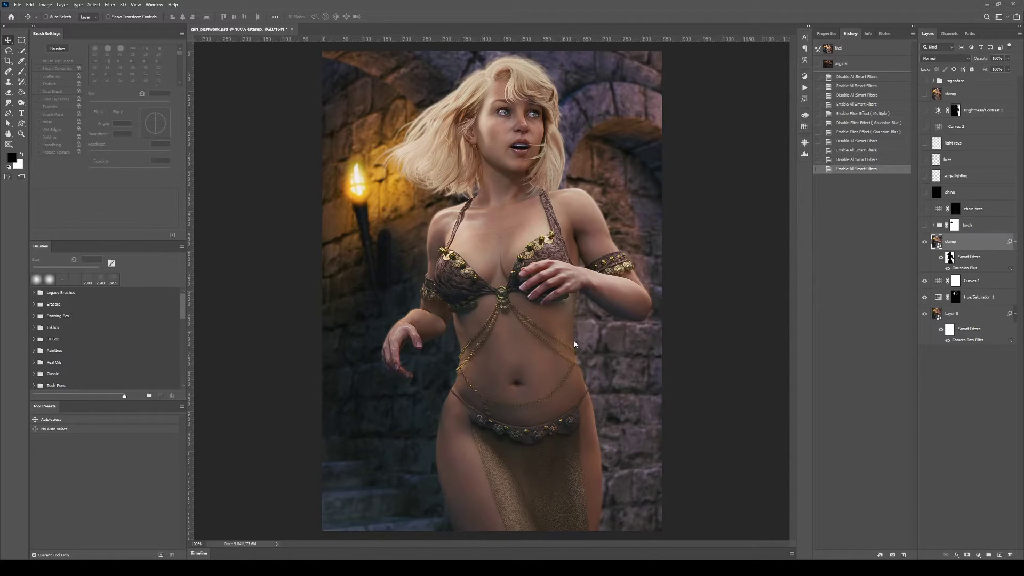
- Show the torch group, comparing the flame with and without the added fire
click(926, 226)
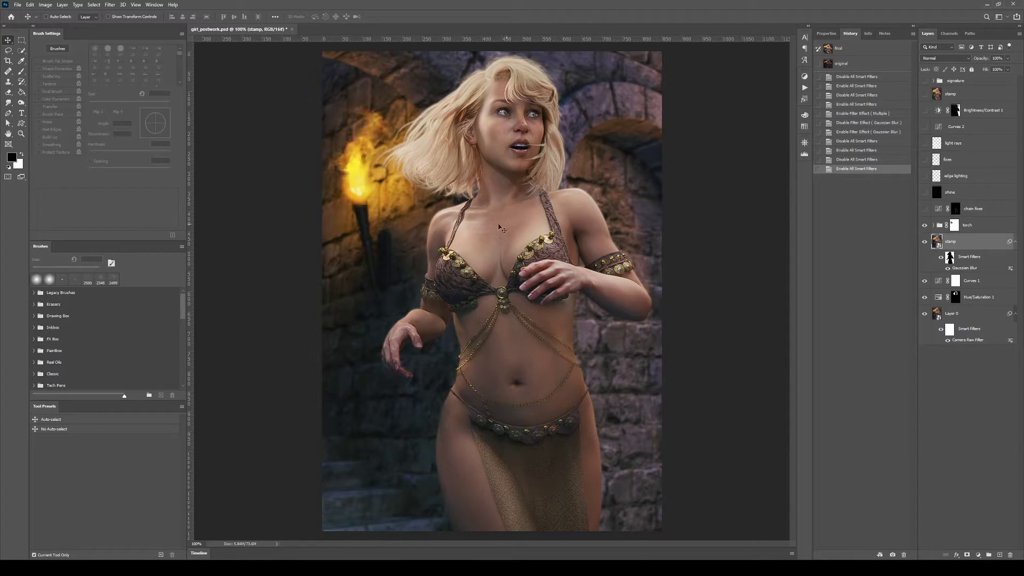
click(925, 226)
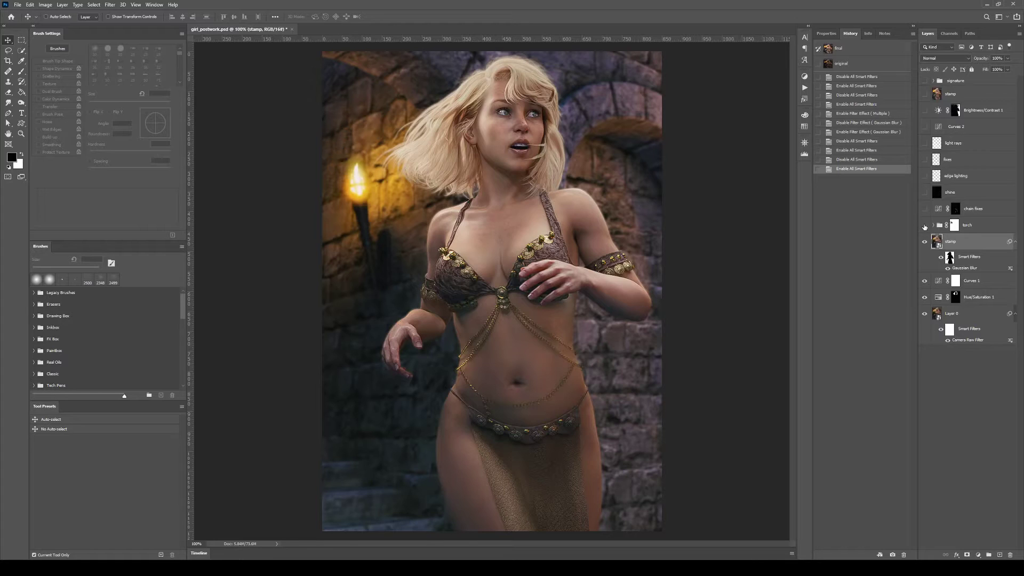
click(926, 226)
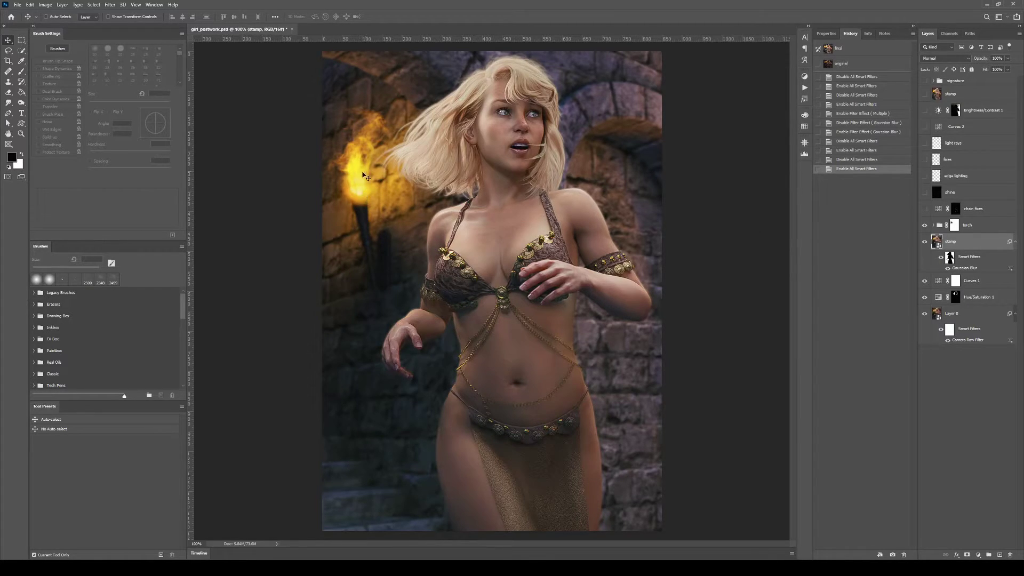
- Show the chain fixes layer, switching its visibility repeatedly to compare the body chains before and after
click(924, 209)
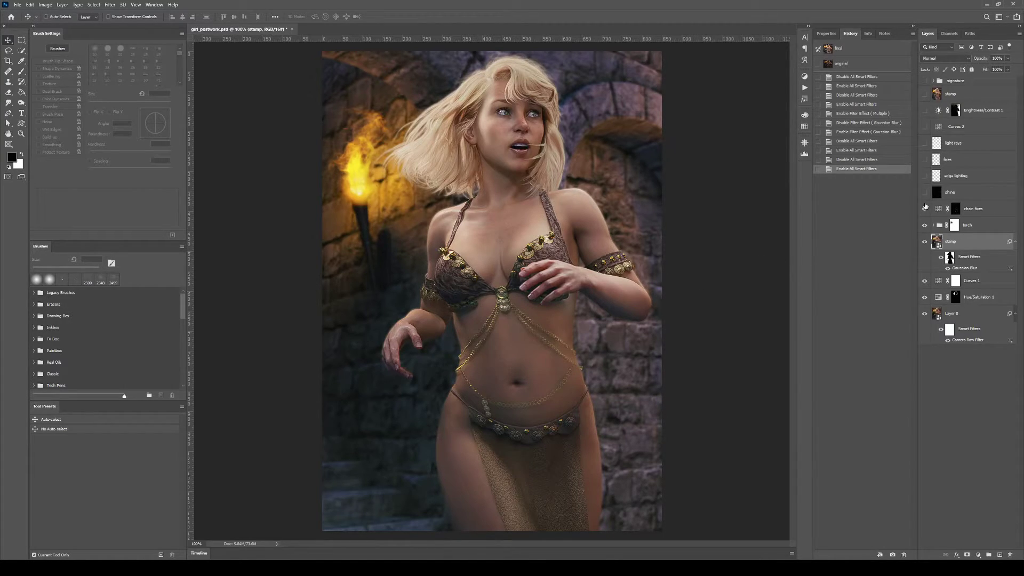
click(925, 210)
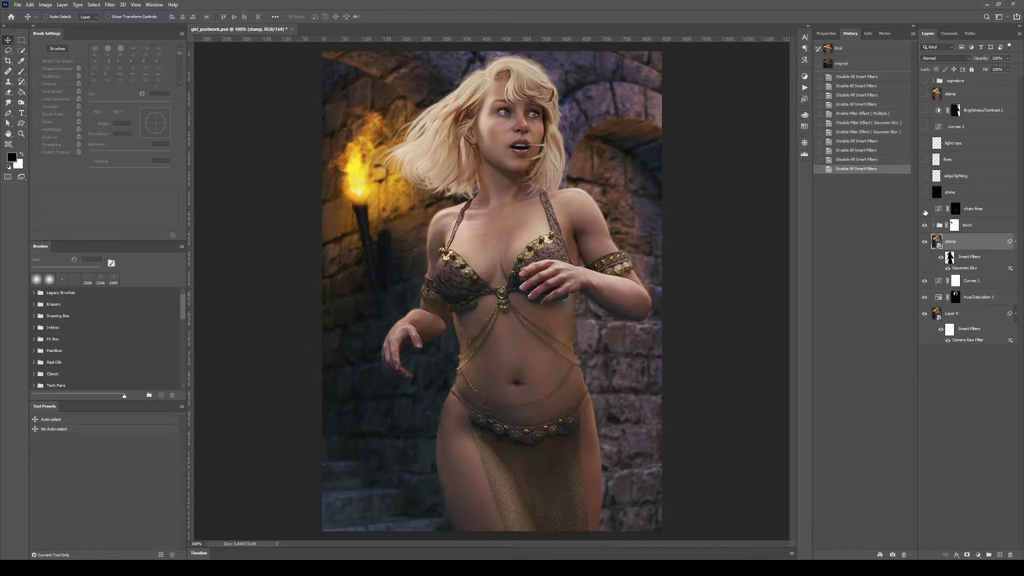
click(926, 211)
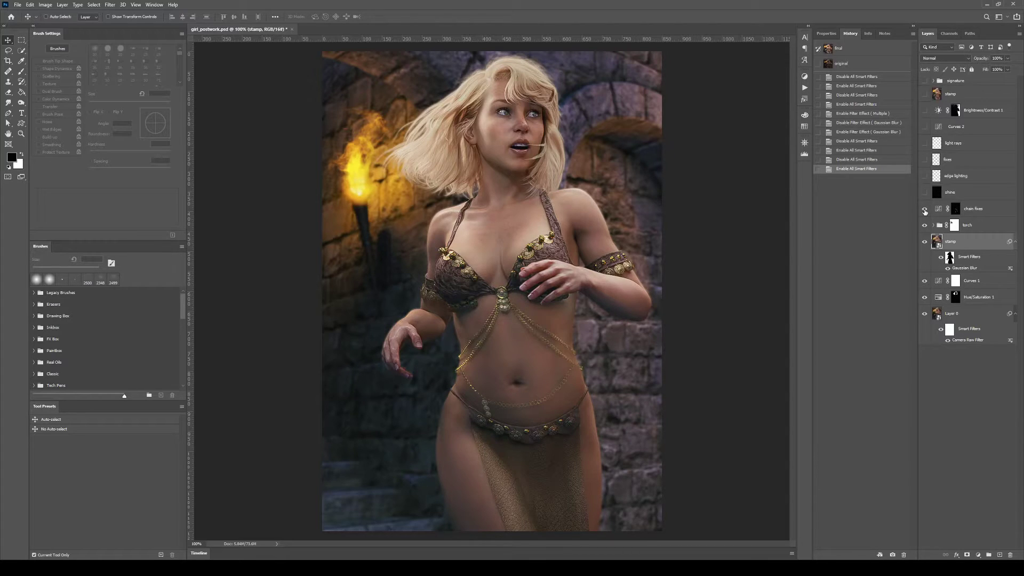
click(925, 210)
click(925, 210)
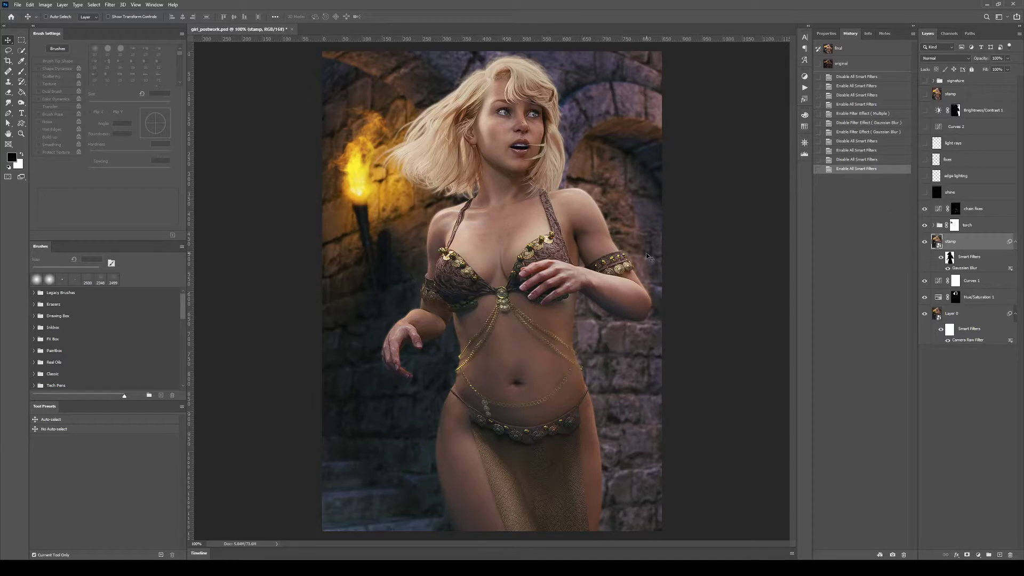
- Show the shine layer, comparing the gold ornaments with and without the added highlights
click(926, 192)
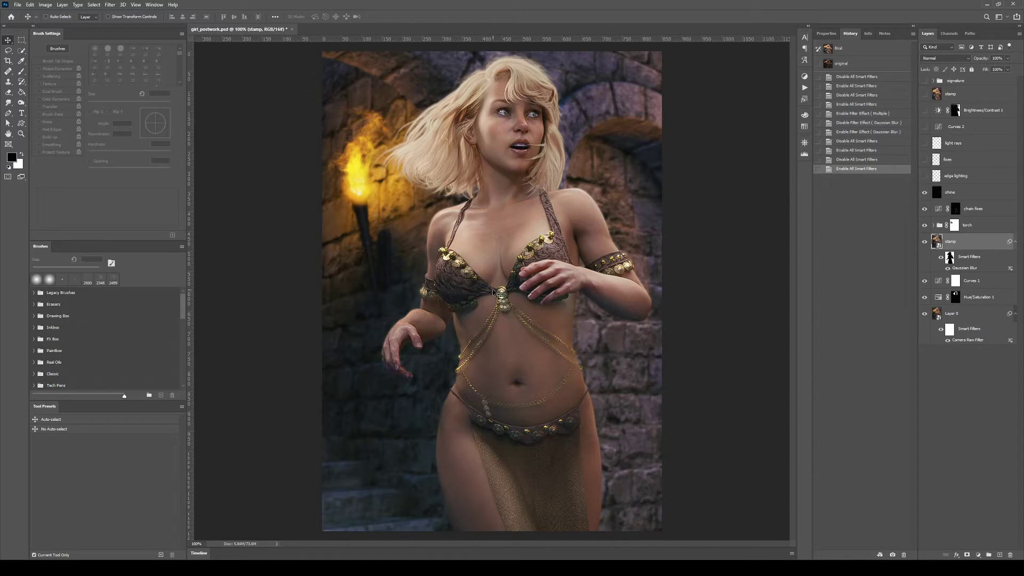
click(925, 194)
click(925, 194)
- Show the edge lighting layer, switching its visibility repeatedly to compare the lighting along the figure's edges
click(924, 176)
click(925, 176)
click(925, 176)
click(925, 177)
click(924, 177)
- Show the fixes layer and compare the face and hair with and without it at 200% magnification
key(z)
click(519, 136)
drag(580, 147, 576, 240)
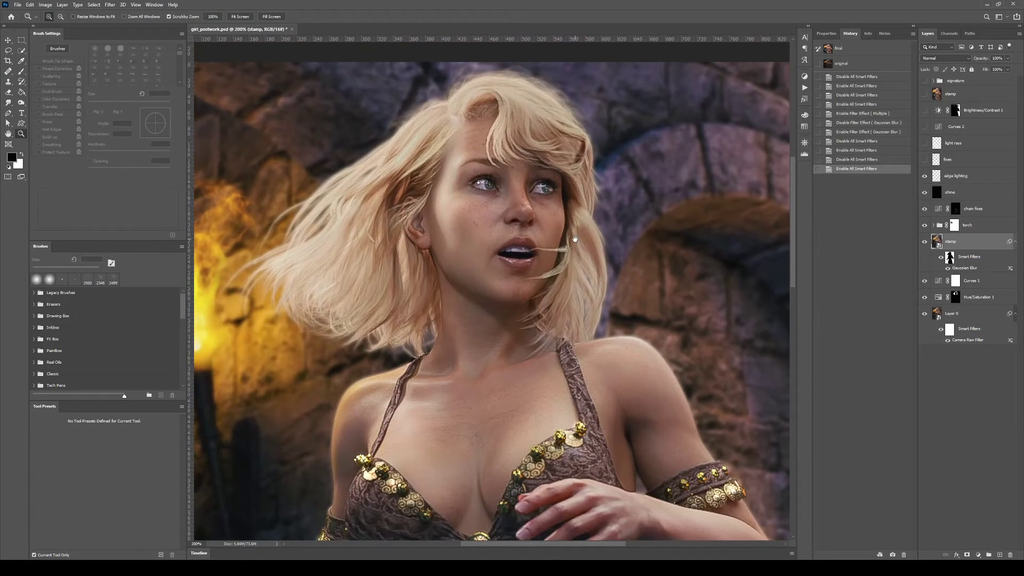
click(926, 160)
click(925, 160)
click(926, 161)
alt+click(483, 287)
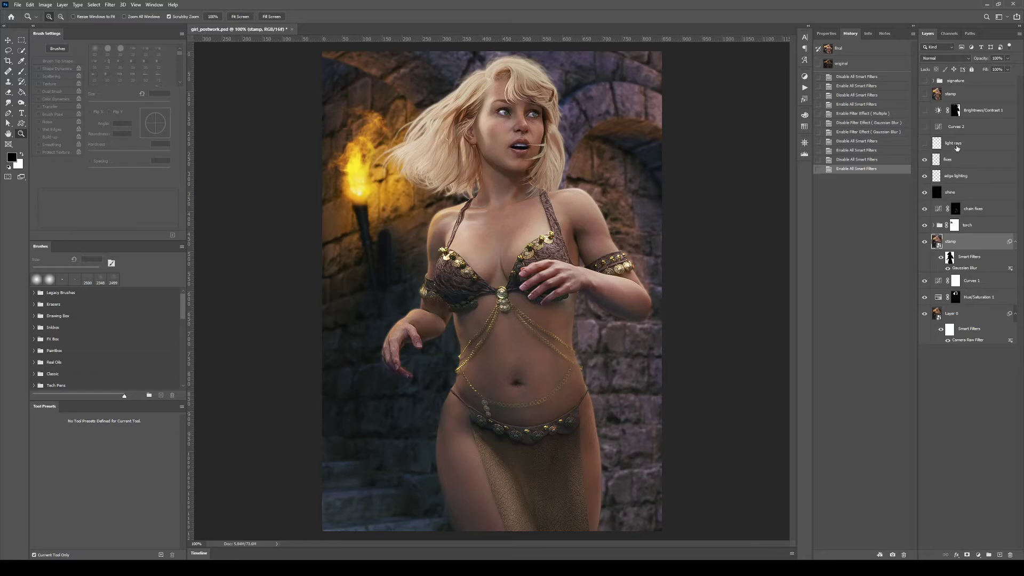
- Show the light rays layer, comparing the image with and without the haze, and leave it visible
click(925, 144)
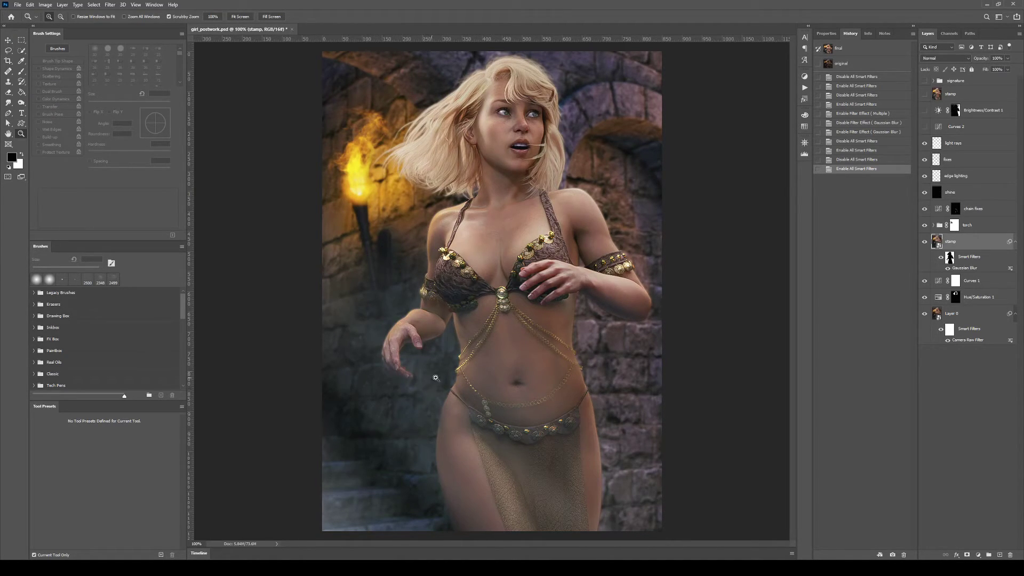
click(925, 143)
click(925, 143)
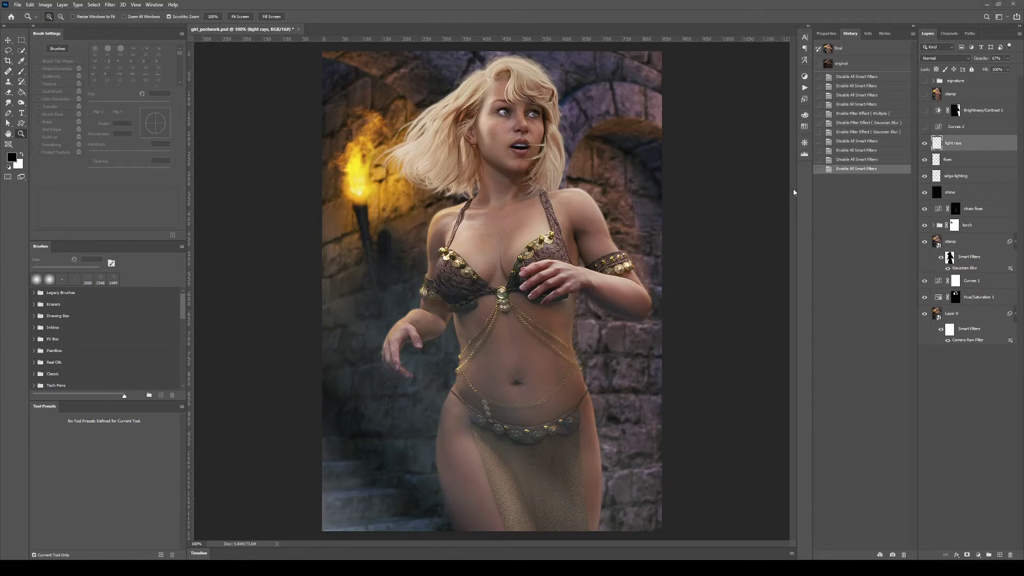
- Show the Curves 2 adjustment layer, compare the image with and without it, and make it the active layer
click(925, 127)
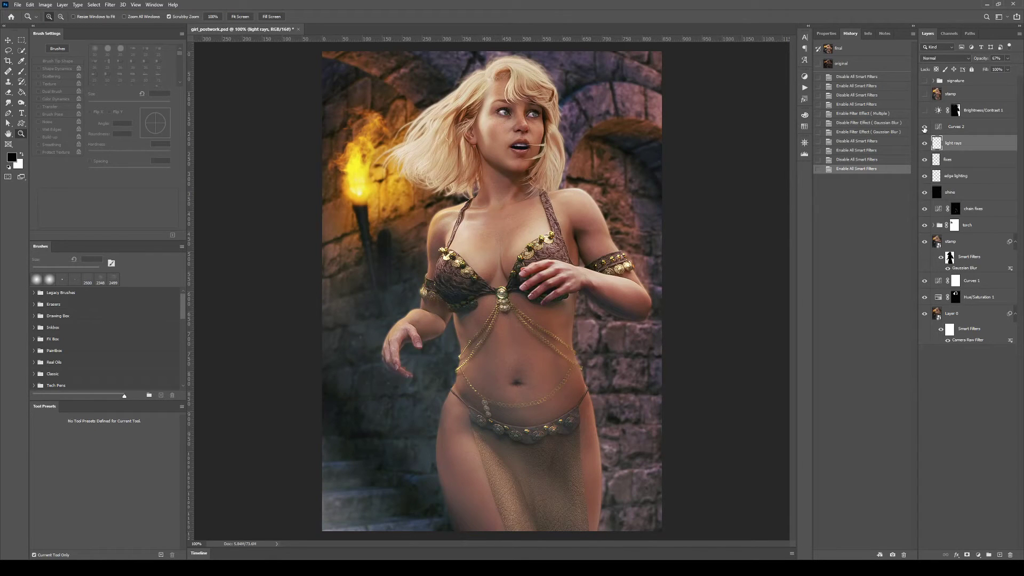
click(925, 127)
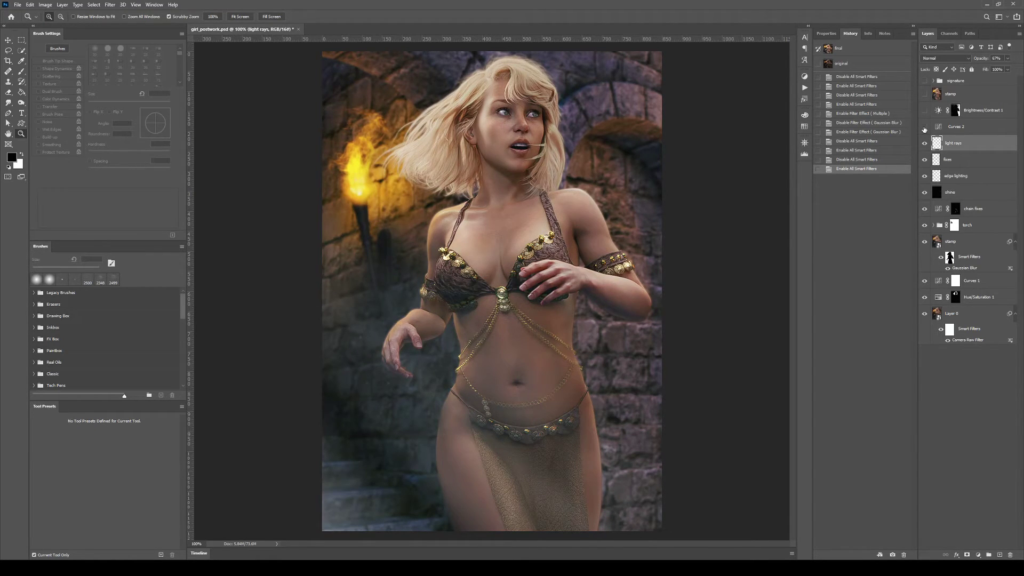
click(925, 127)
key(alt+bracketright)
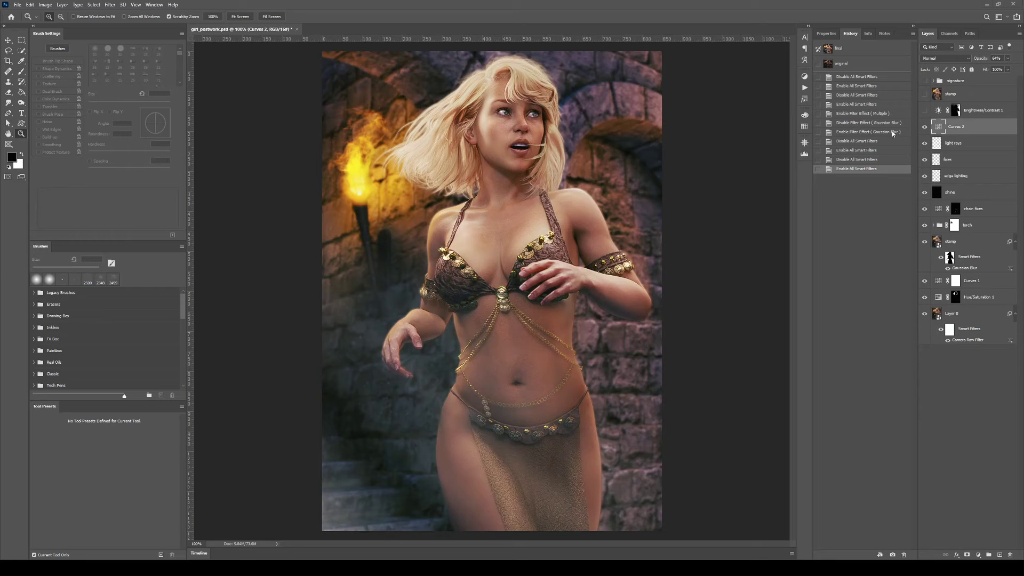
- Show the Brightness/Contrast 1 layer, compare the background with and without it, and make it the active layer
click(924, 110)
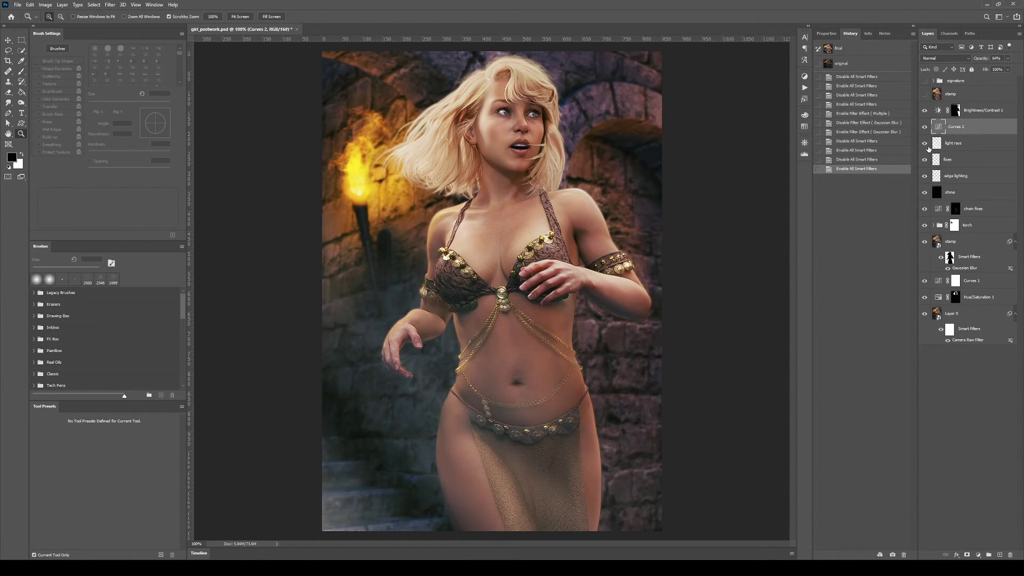
click(924, 111)
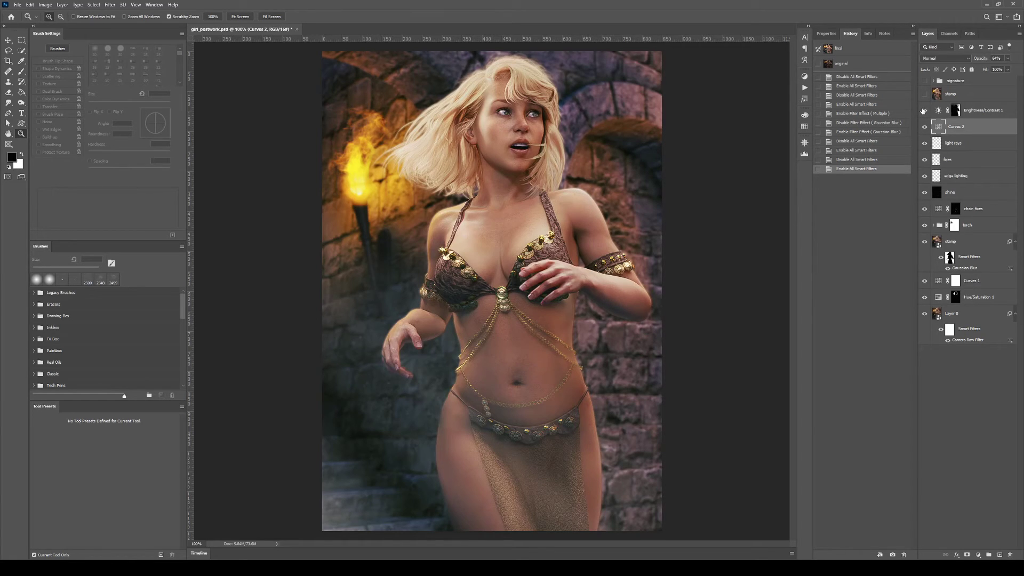
click(924, 111)
key(alt+bracketright)
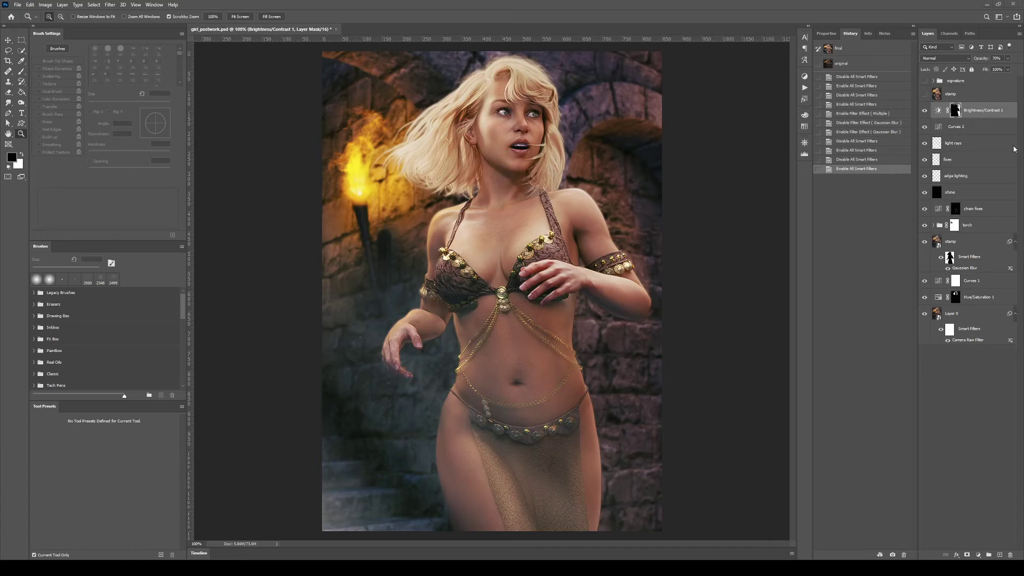
- Show the uppermost stamp layer and the signature group, and restore the final history snapshot after viewing the original one
click(925, 95)
click(924, 81)
click(854, 65)
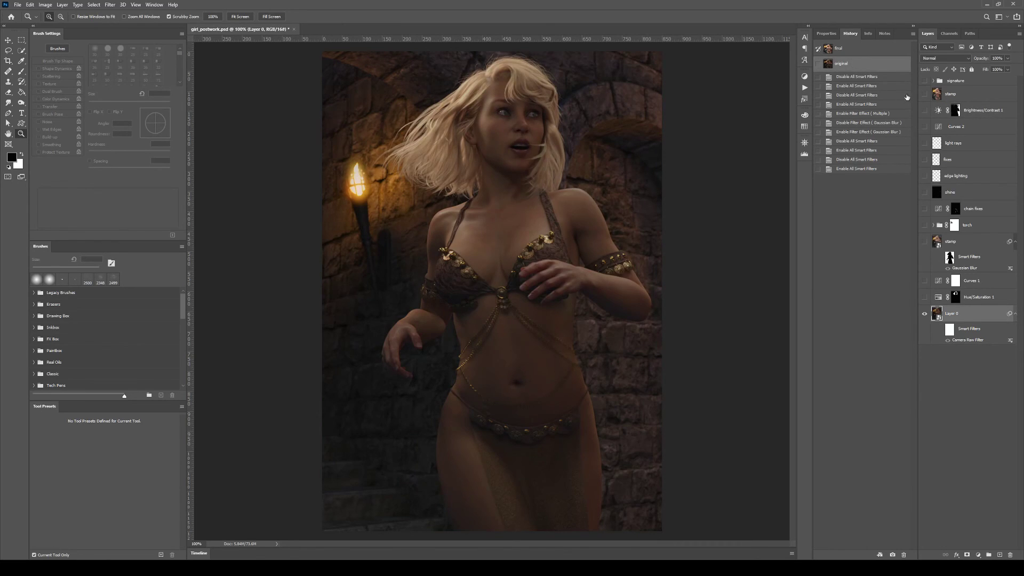
click(855, 49)
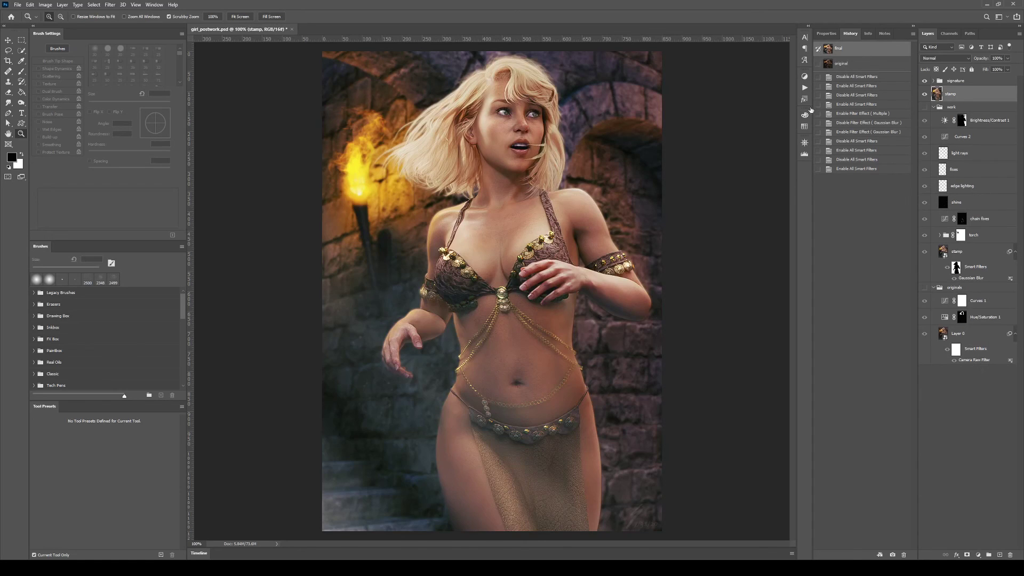